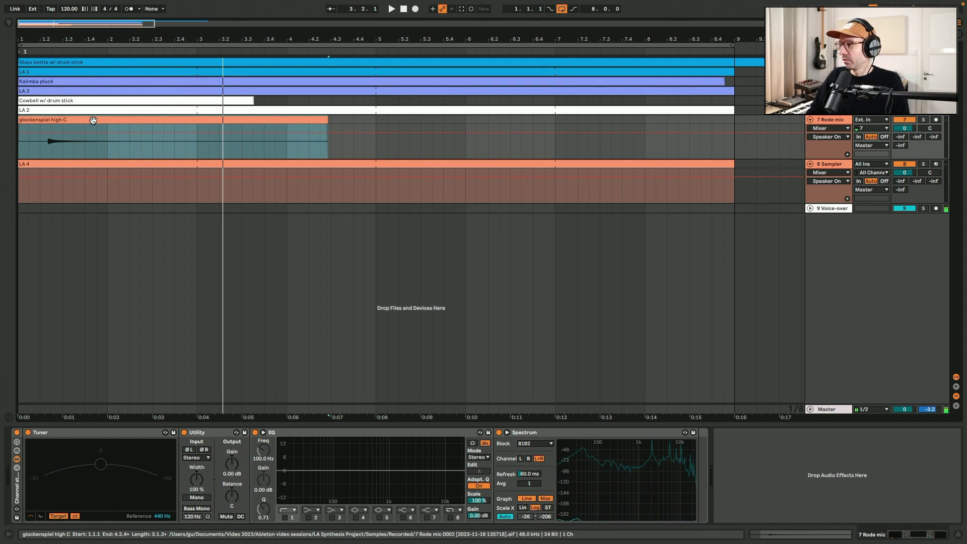
- Load the glockenspiel high C recording into the empty Sampler on the LA 4 track and select its volume envelope release
click(90, 184)
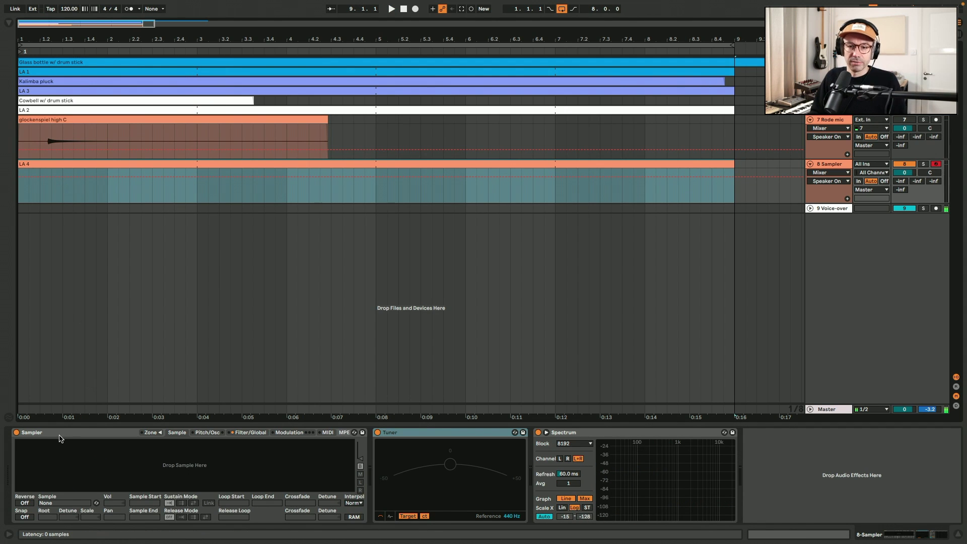
click(60, 436)
drag(151, 141, 161, 464)
click(251, 432)
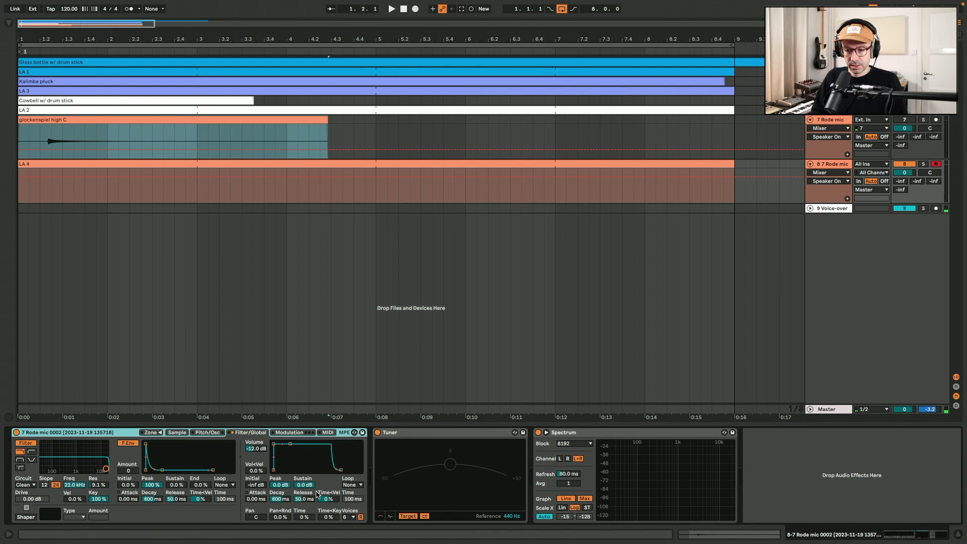
click(311, 500)
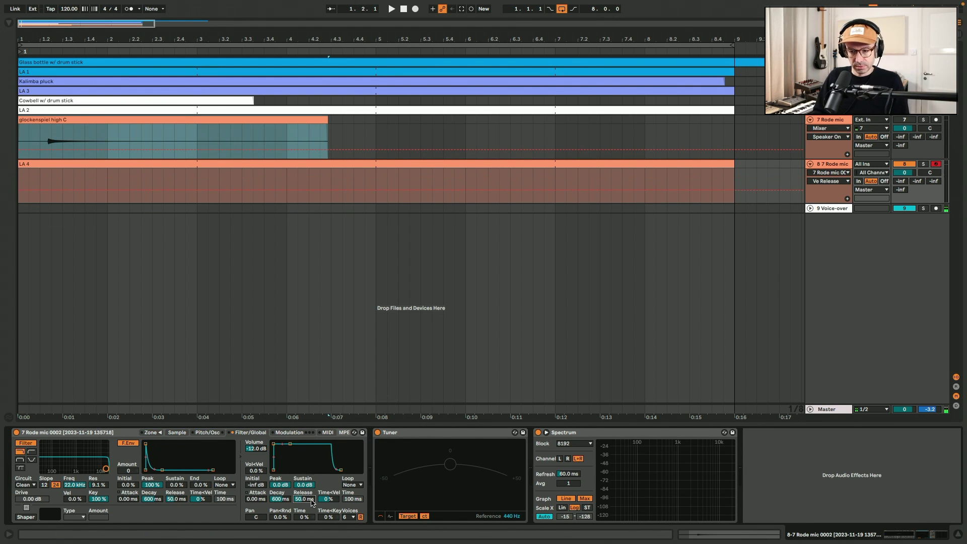
- Set the sample start to 68959 at the onset of the glockenspiel strike and audition the C note in lower octaves
click(177, 432)
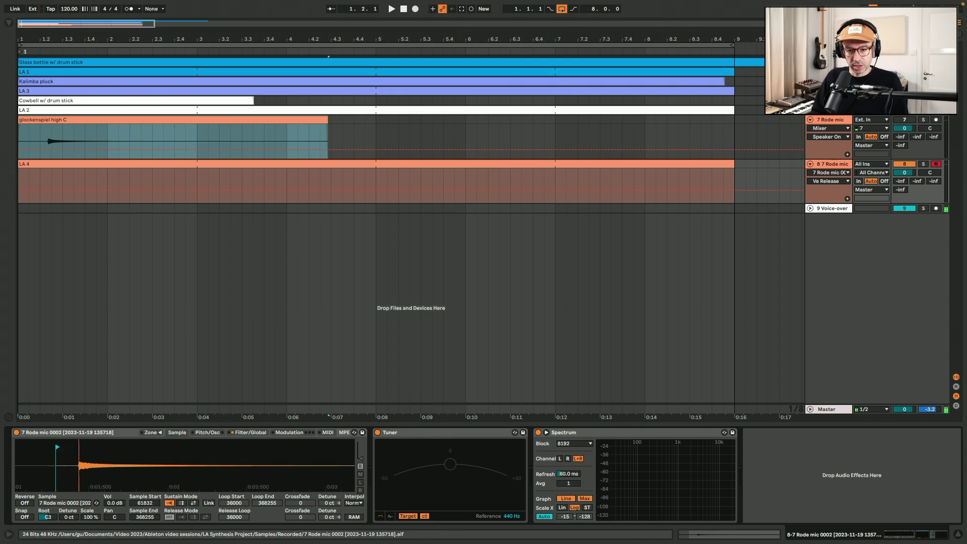
drag(77, 451, 190, 458)
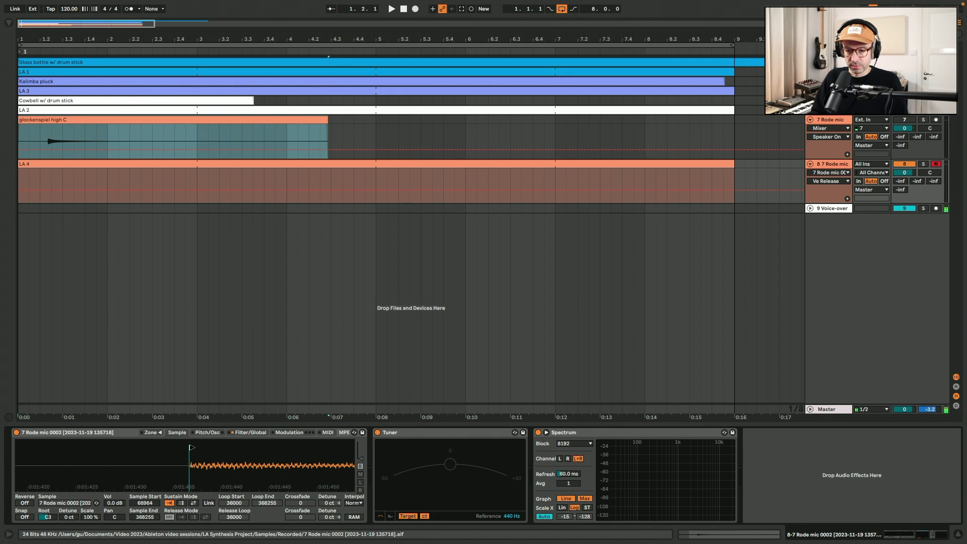
key(a)
key(z)
key(a)
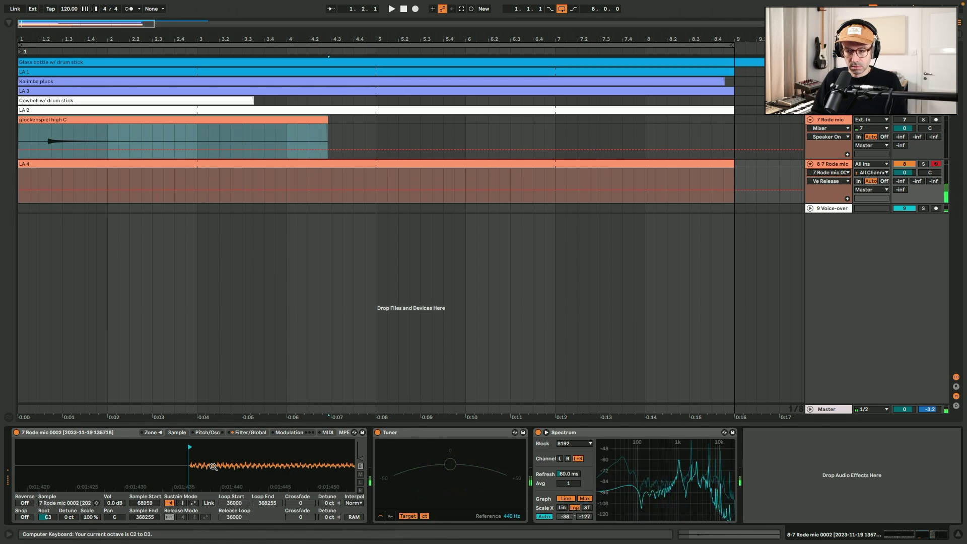
key(z)
key(a)
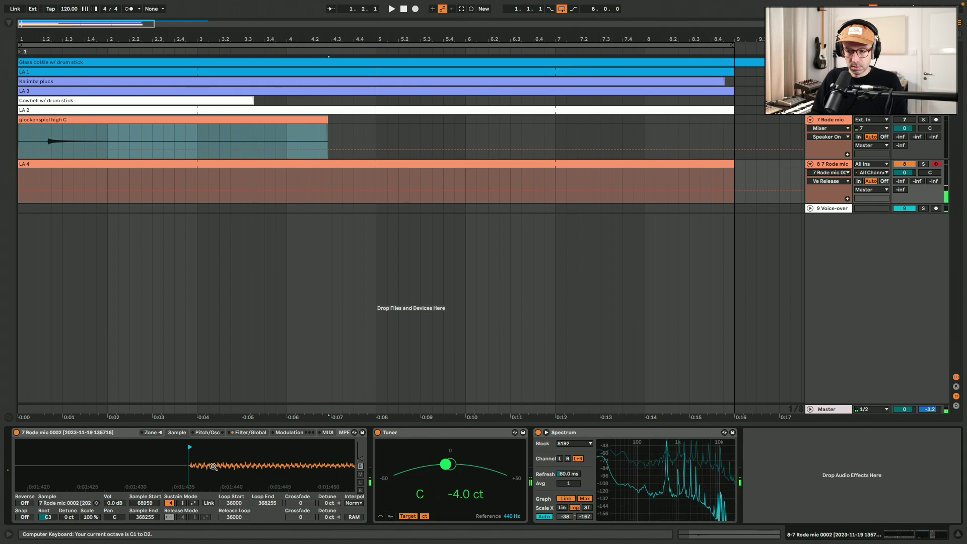
- Set the Sampler's sample end to 165250, detune to -5 ct and volume to 5.0 dB
mouse_move(213, 466)
mouse_down()
mouse_move(347, 442)
mouse_move(167, 447)
mouse_up()
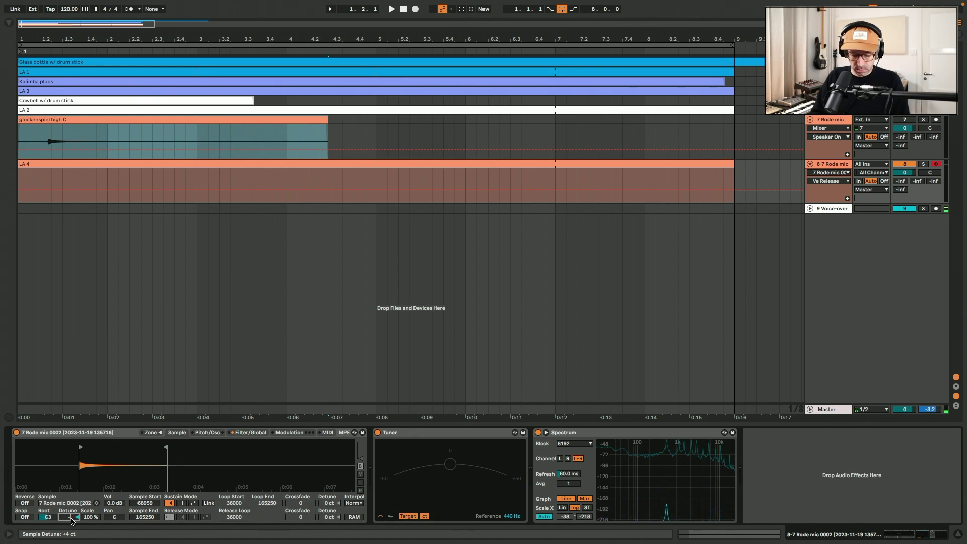
scroll(71, 517, down, 1)
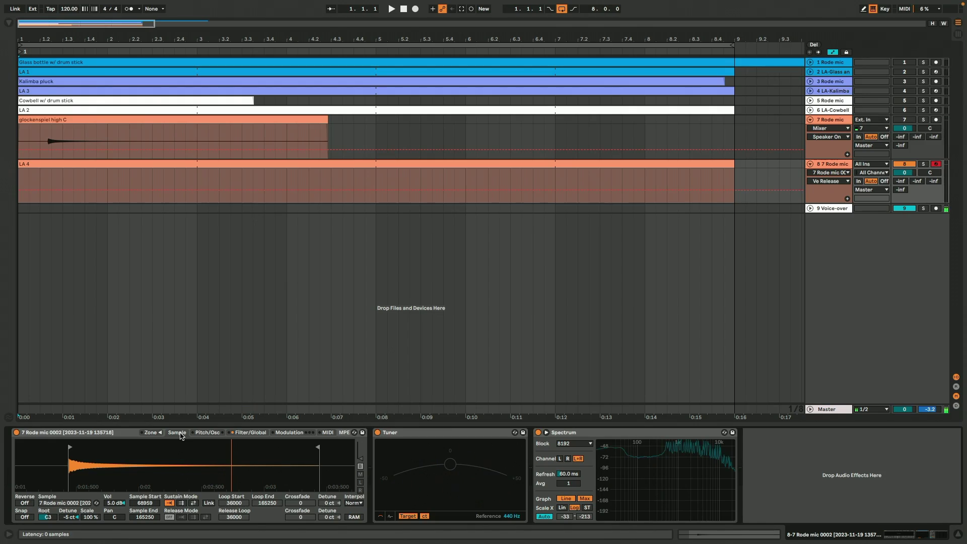
- Group the Sampler into an Instrument Rack and display the rack's macros and chain list
click(82, 433)
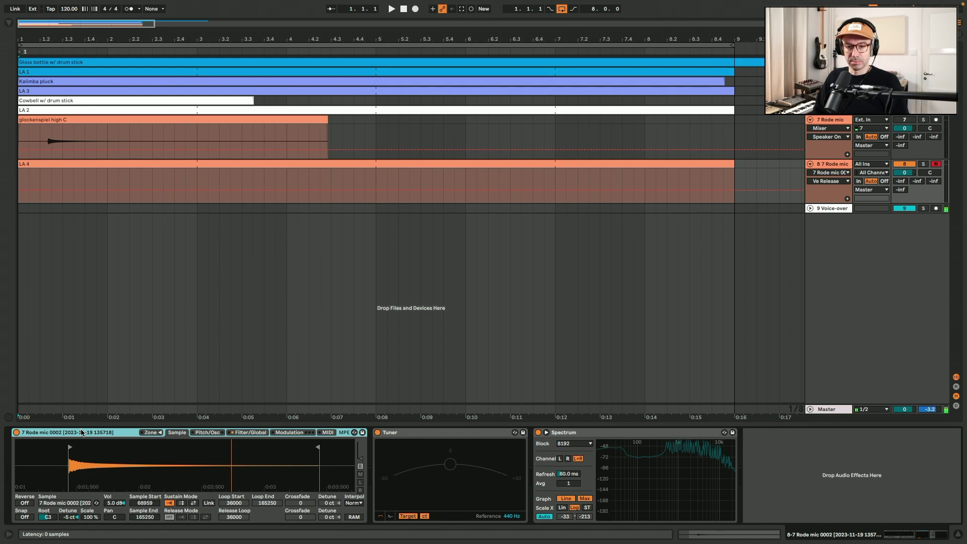
key(ctrl+g)
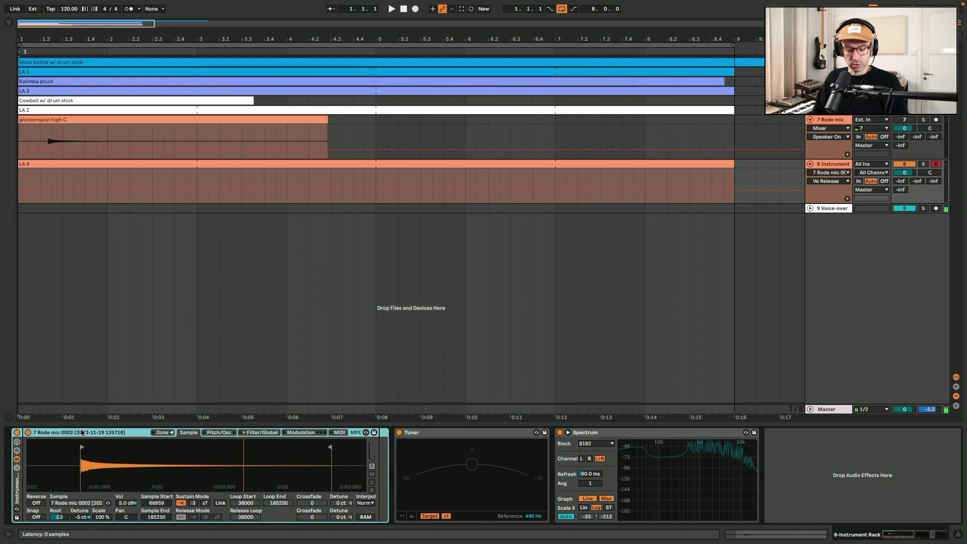
click(17, 443)
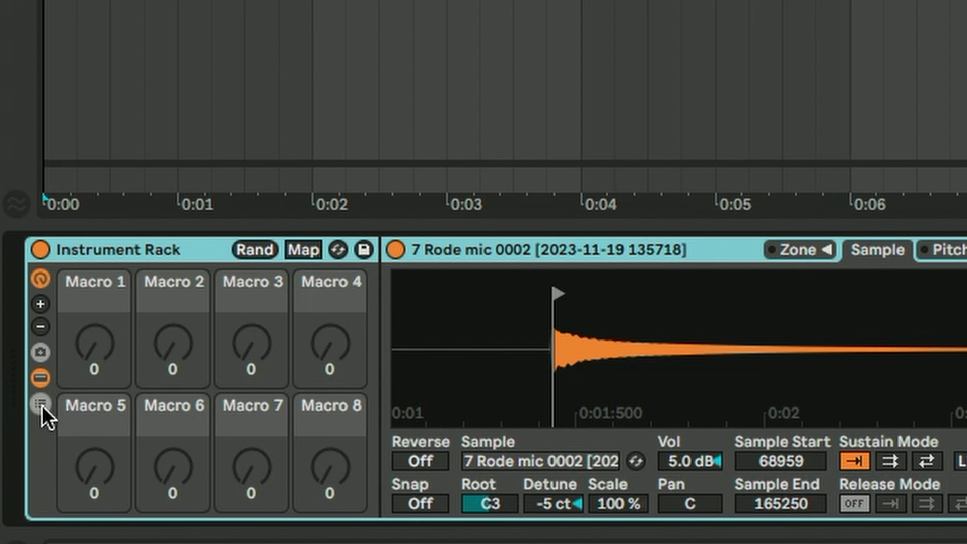
click(42, 406)
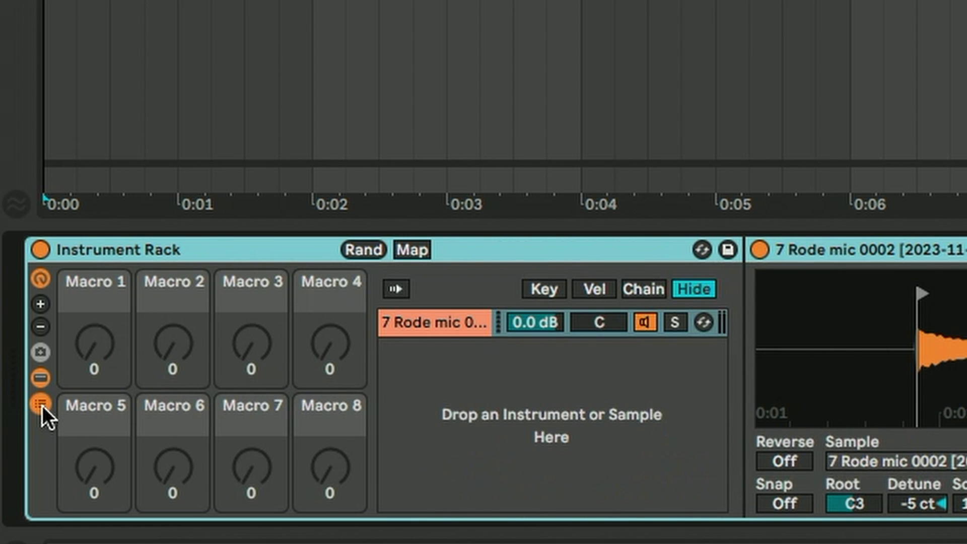
click(431, 204)
click(423, 331)
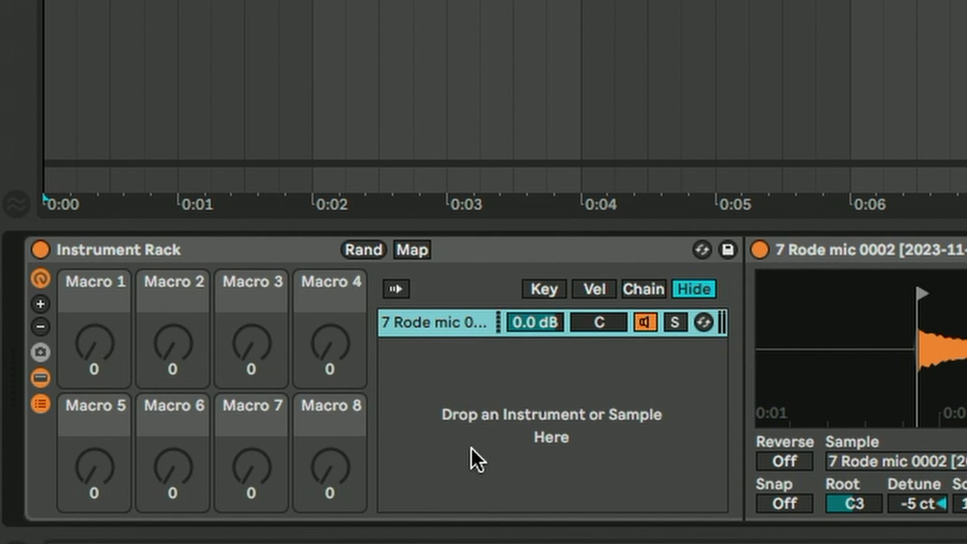
- Add the Drift instrument as a second chain in the Instrument Rack, below the sample chain
key(super+alt+b)
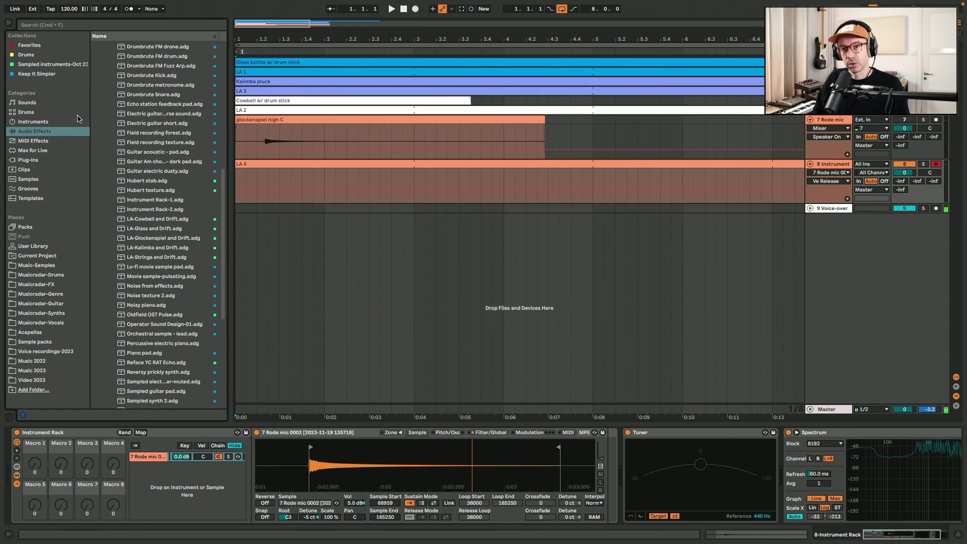
click(78, 121)
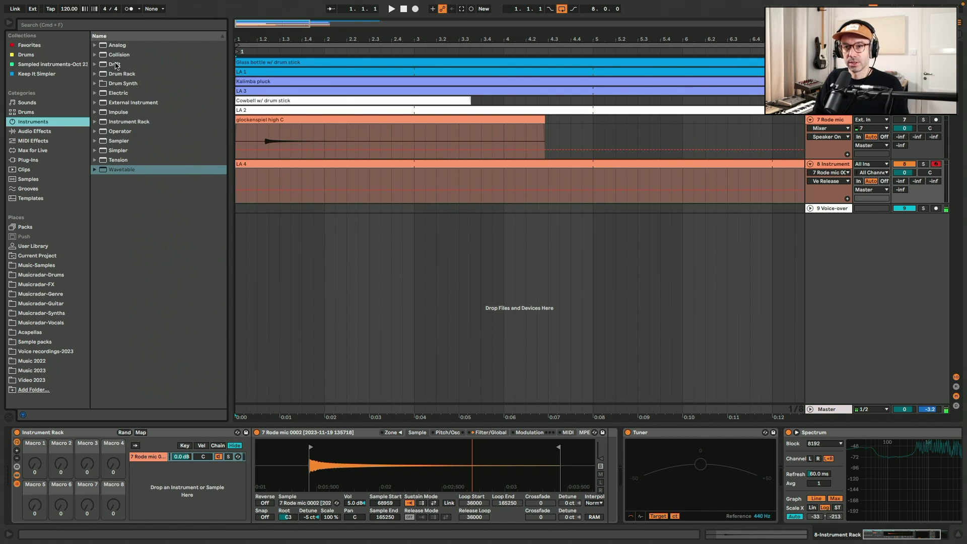
drag(115, 66, 150, 458)
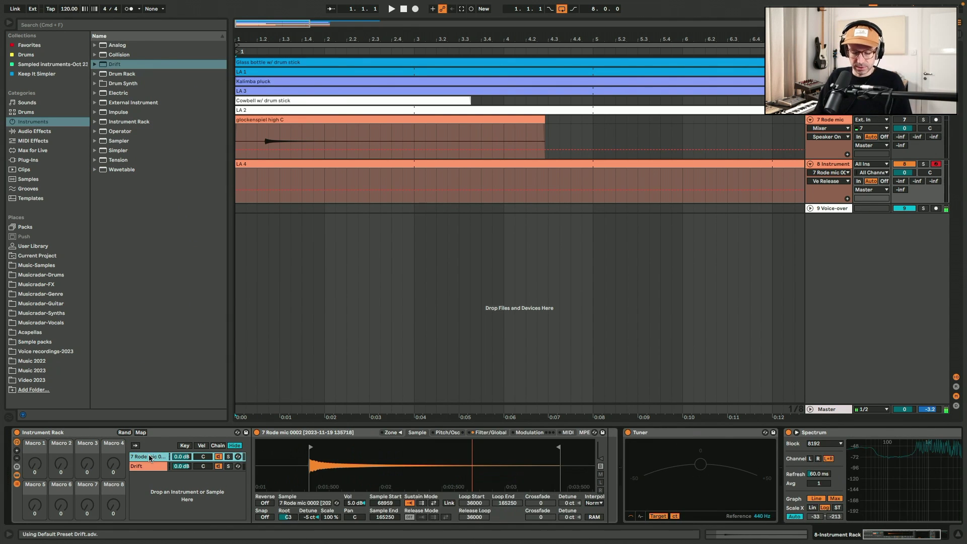
- Rename the recorded sample's chain as Sampler and colour the Drift chain blue
right_click(152, 467)
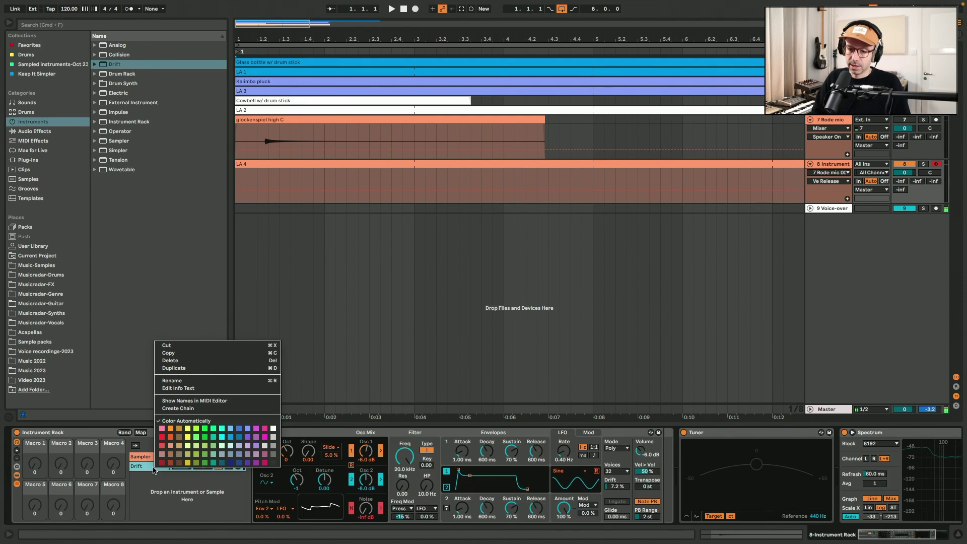
click(232, 437)
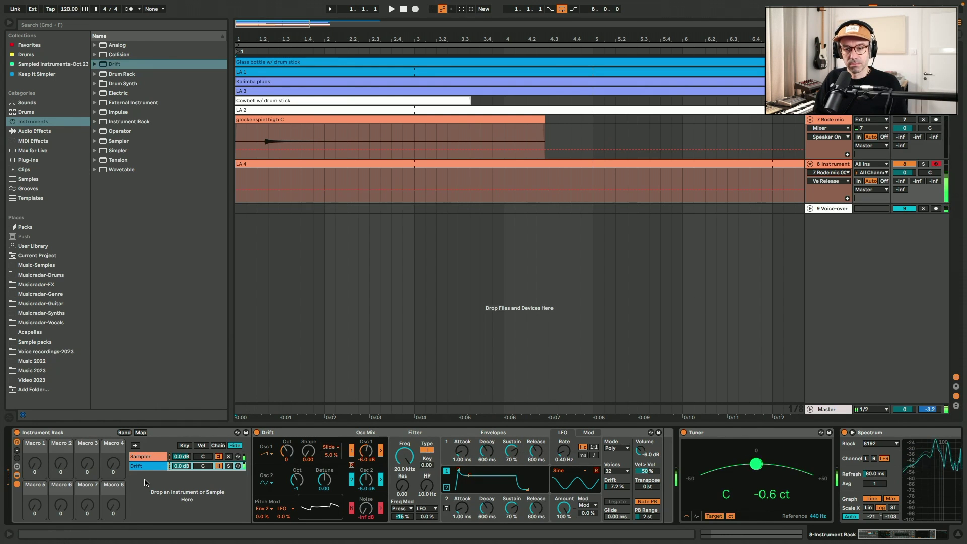
- Compare the layered sound with and without the Sampler chain by briefly muting it
click(218, 458)
click(219, 457)
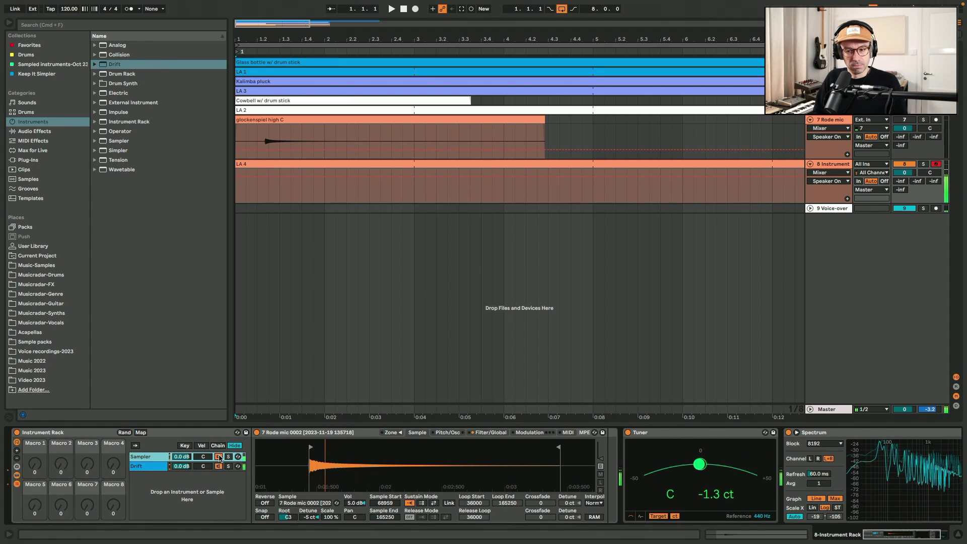
- Give both Drift oscillators a square-shaped waveform and set oscillator 1's shape to 0.10
click(147, 467)
key(super+alt+b)
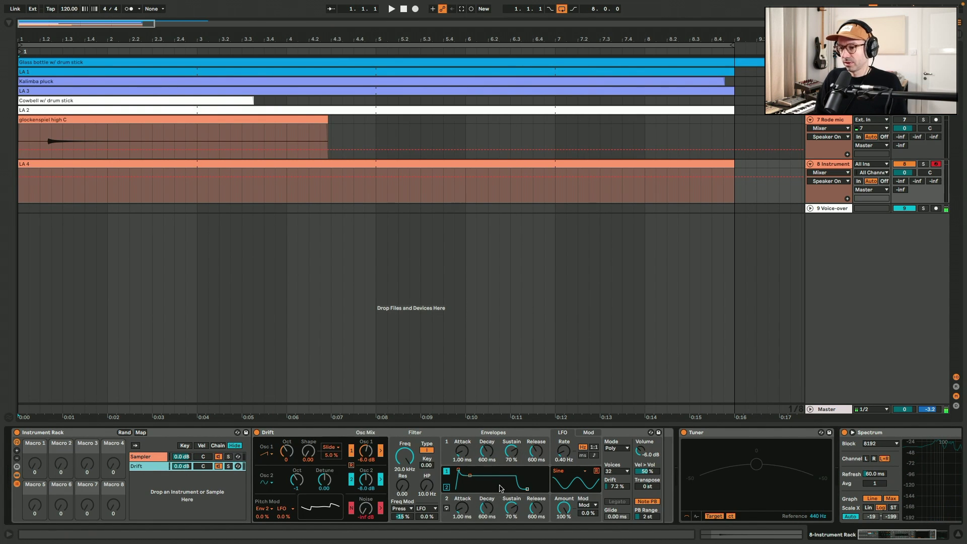
click(268, 456)
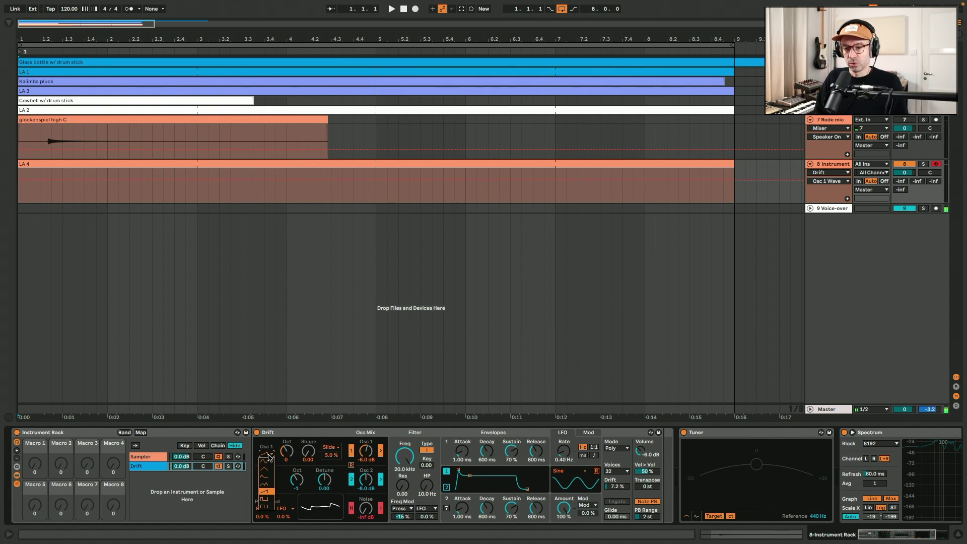
click(273, 503)
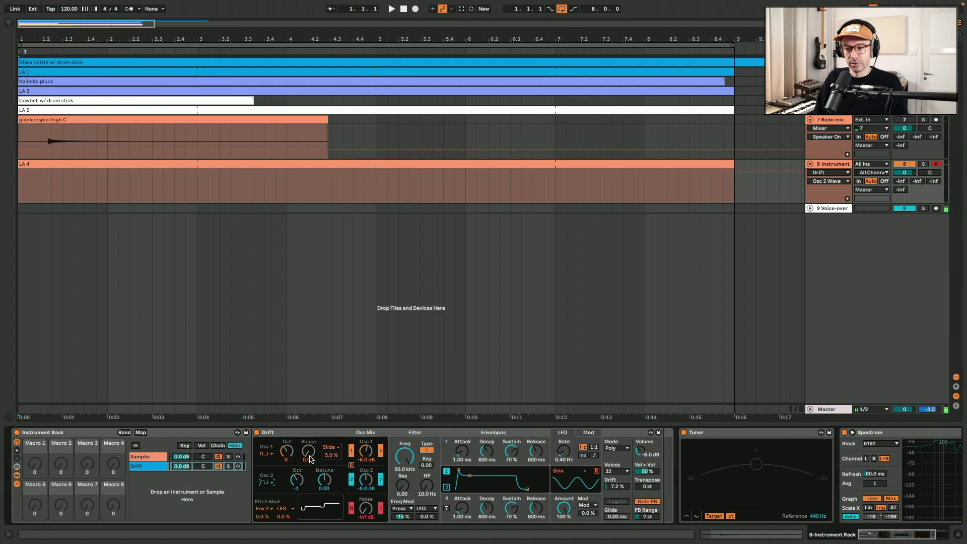
mouse_move(309, 451)
mouse_down()
mouse_move(308, 420)
mouse_move(308, 449)
mouse_up()
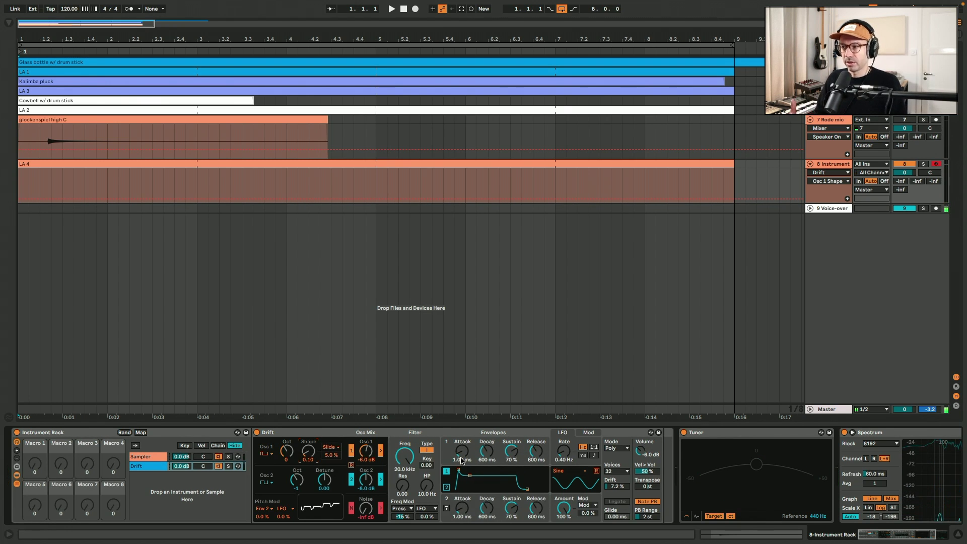
- Set Drift's filter frequency to 750 Hz and its resonance to 0.30
drag(404, 456, 404, 485)
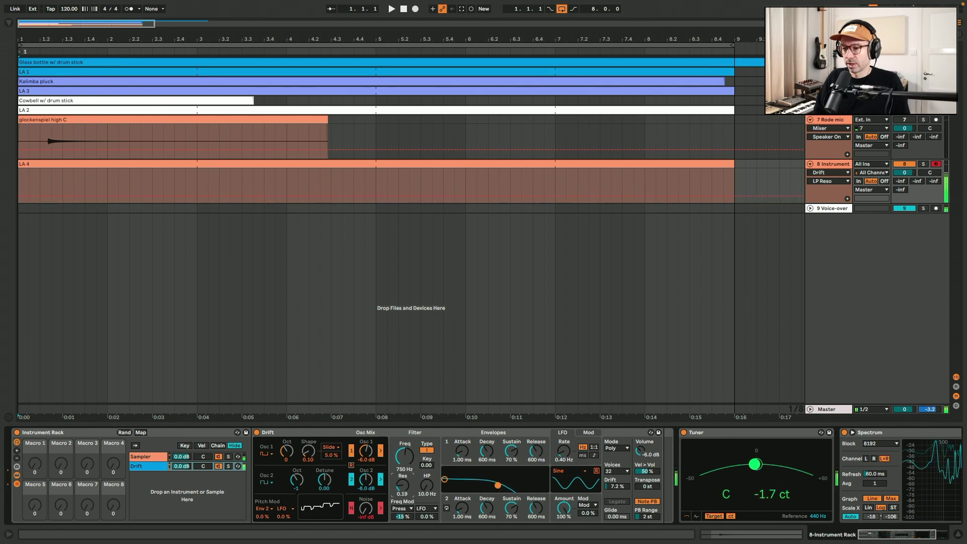
drag(402, 485, 405, 487)
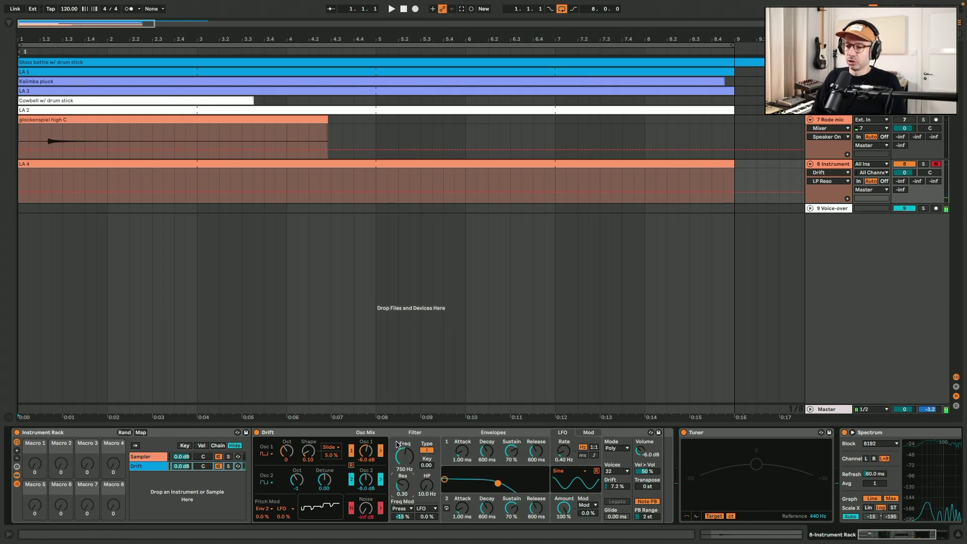
- Add a Redux effect from the Drive & Color audio effects to the Sampler chain only
click(154, 457)
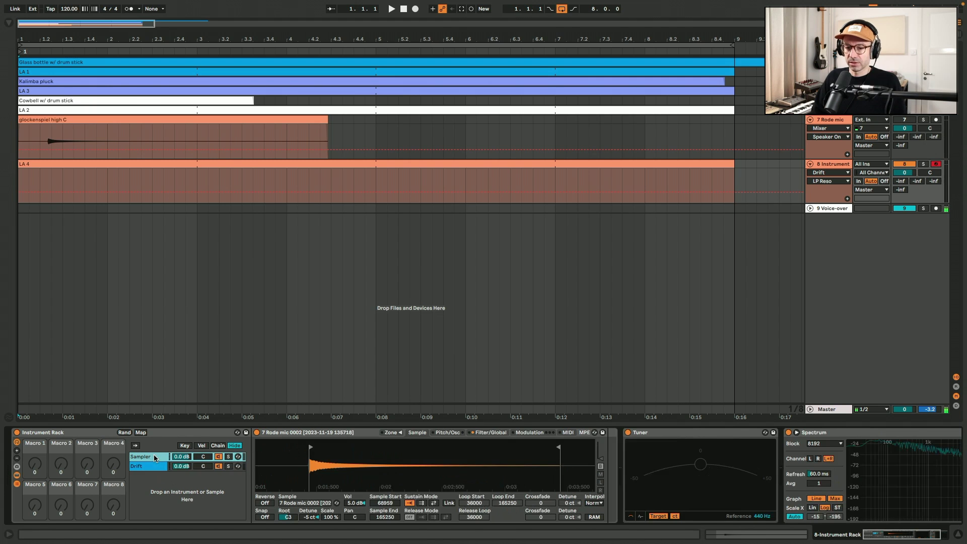
click(8, 24)
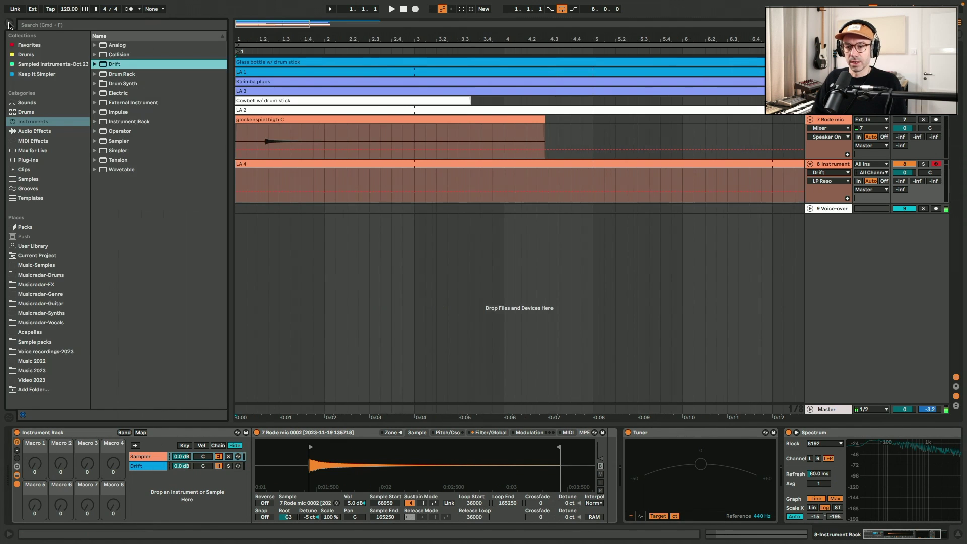
click(143, 467)
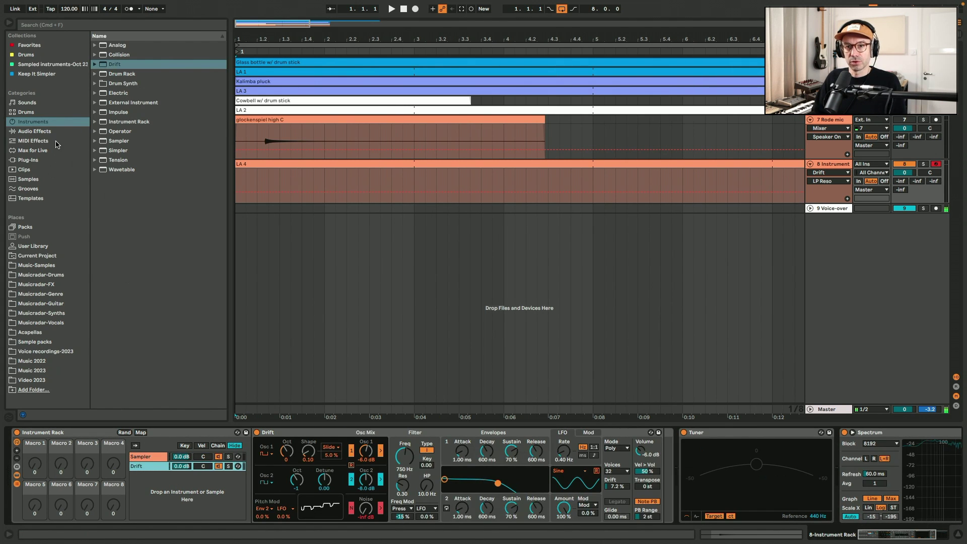
click(55, 132)
click(94, 55)
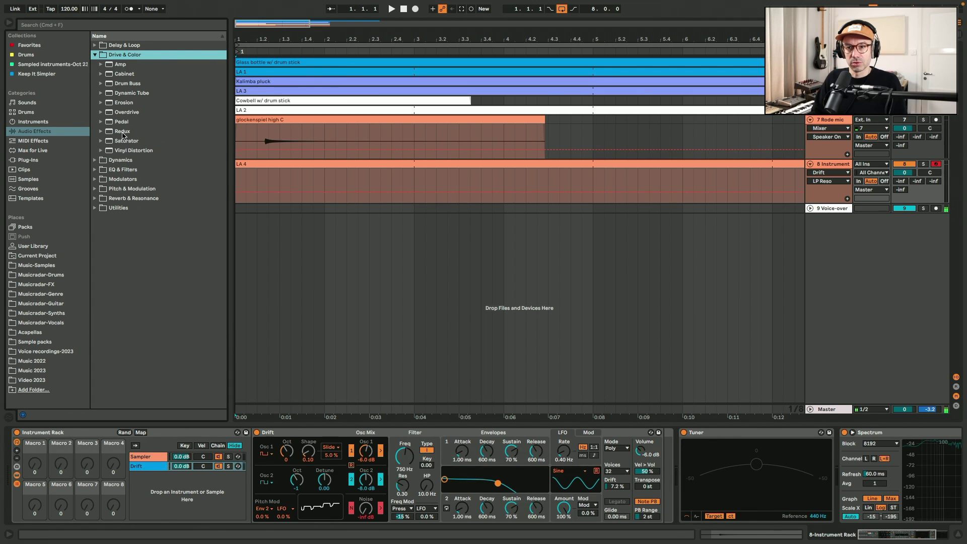
drag(123, 131, 147, 460)
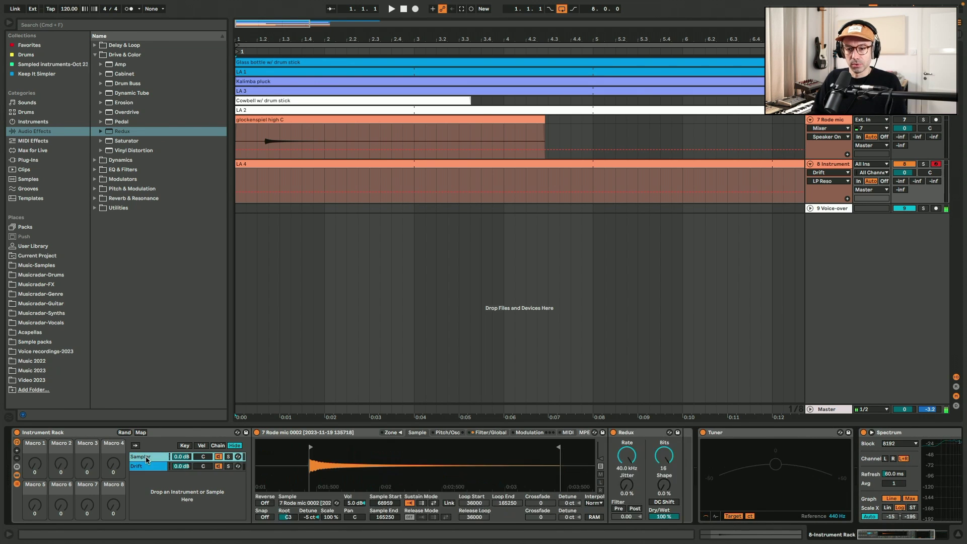
- Set Redux to 12 bits and a 22.5 kHz rate, auditioning the Sampler chain with Drift temporarily muted
click(665, 459)
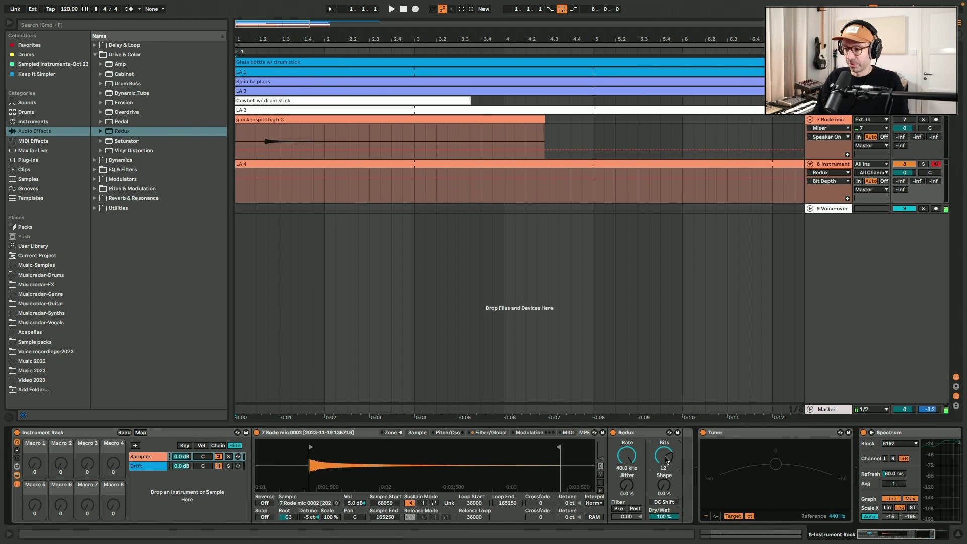
click(151, 457)
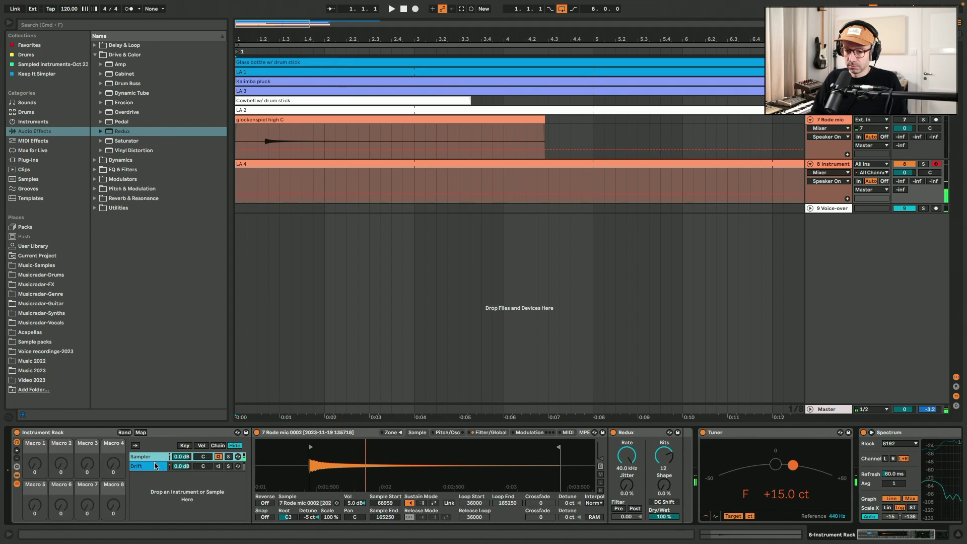
mouse_move(627, 456)
mouse_down()
mouse_move(627, 473)
mouse_move(627, 458)
mouse_up()
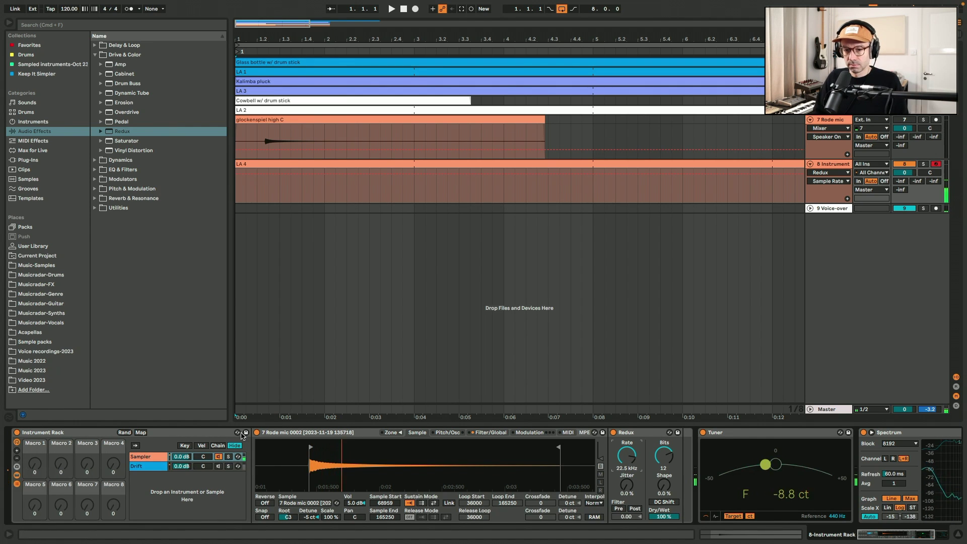
click(190, 466)
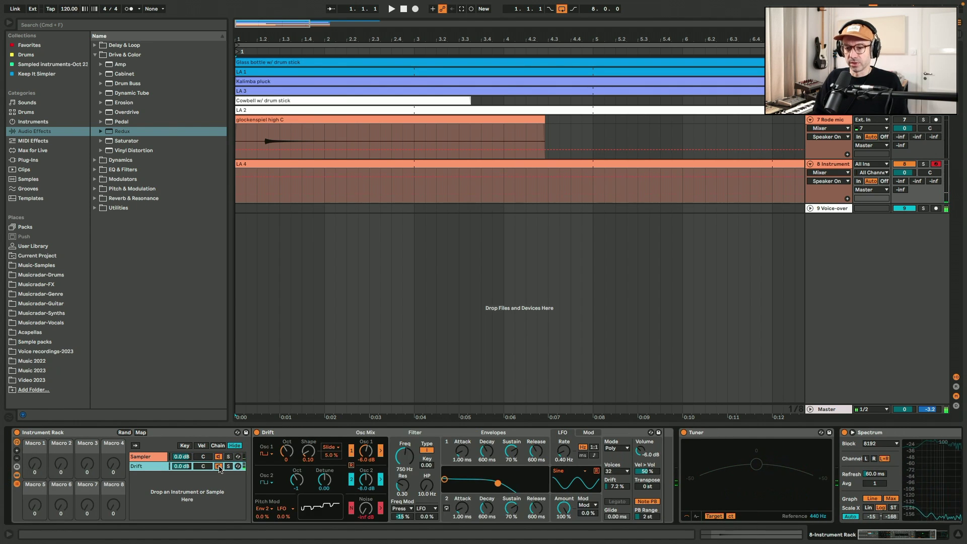
- Audition the layered rack with the computer keyboard one octave lower and set the Sampler chain's volume to -1.0 dB
click(67, 434)
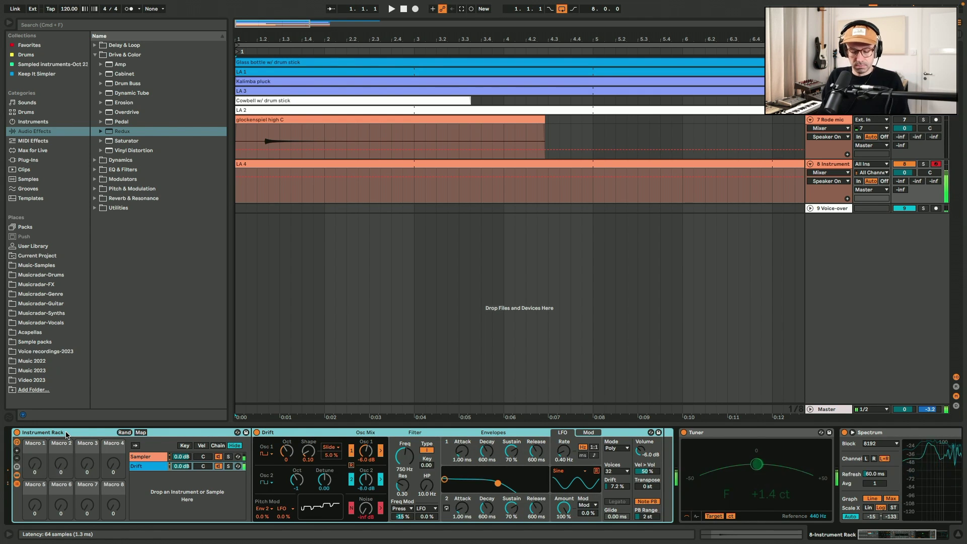
key(z)
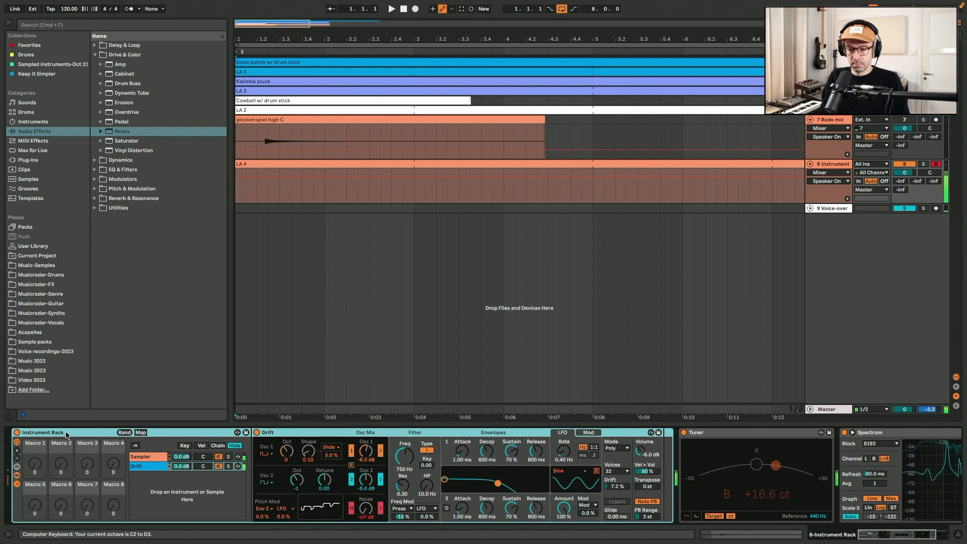
key(d)
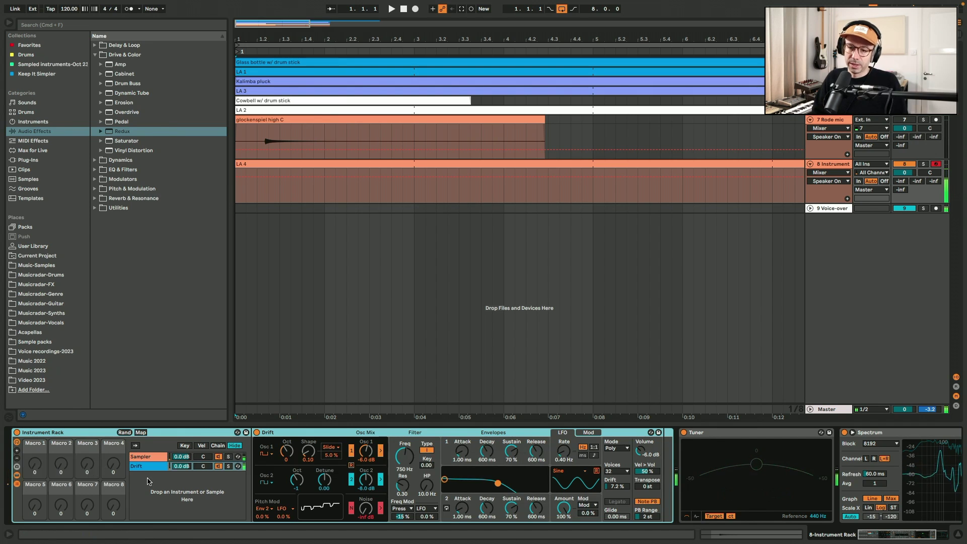
click(182, 457)
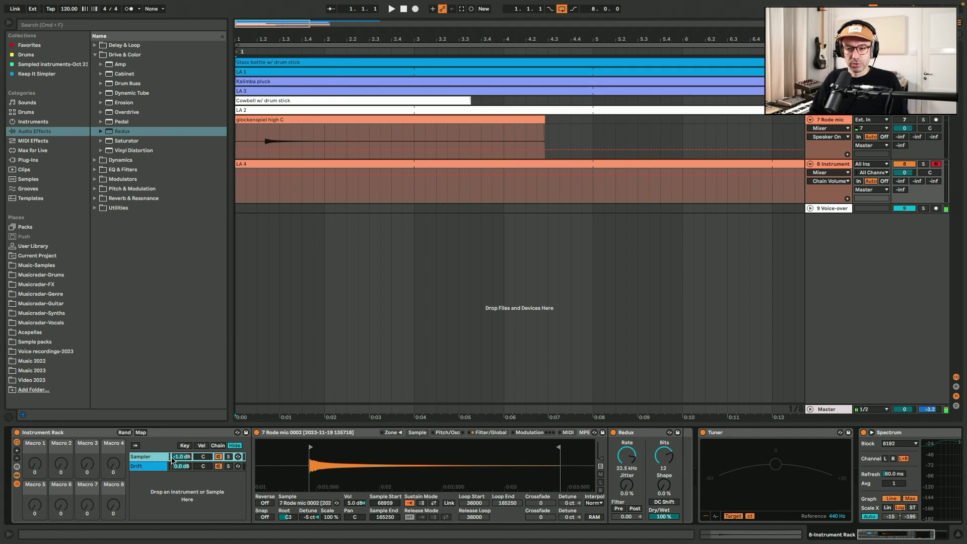
- Set the attack of Drift's envelope 1 to 50 ms
click(151, 467)
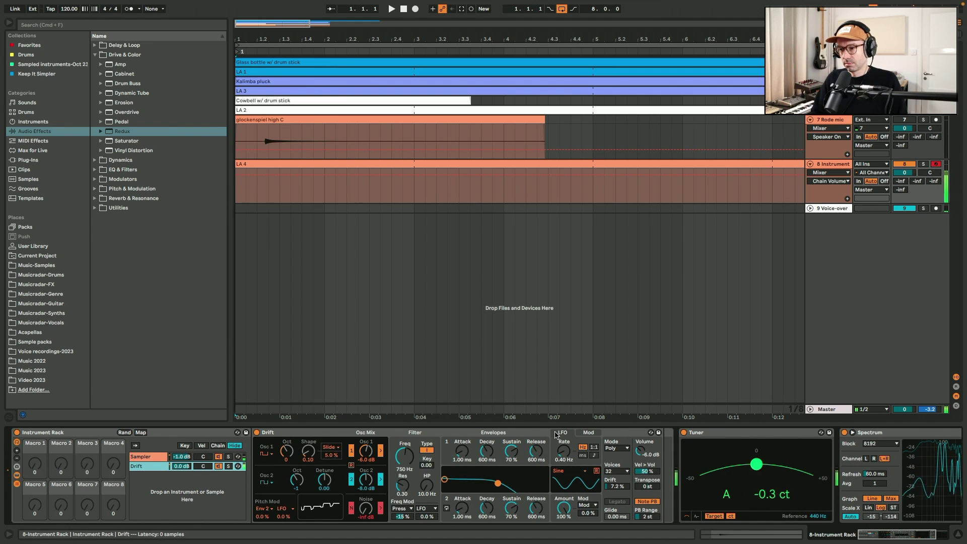
click(462, 450)
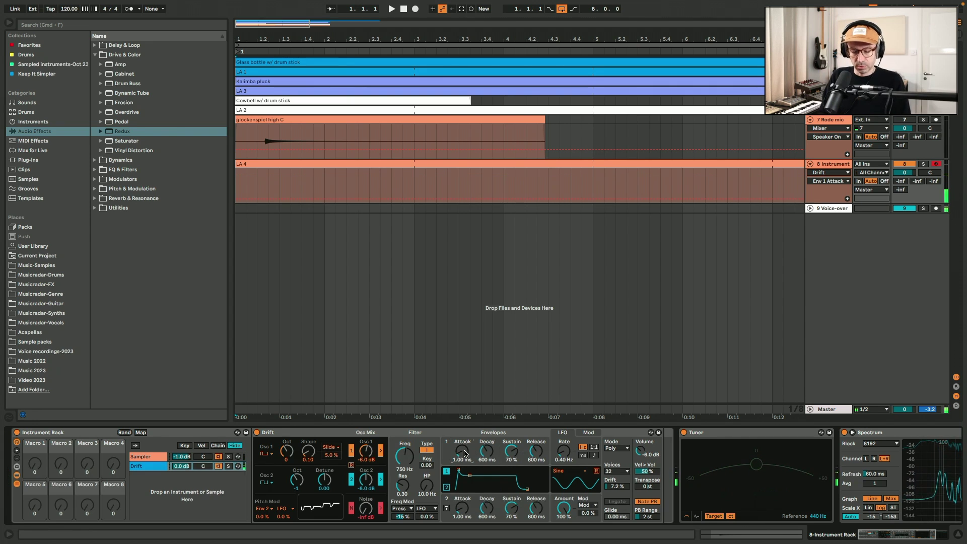
drag(465, 453, 464, 443)
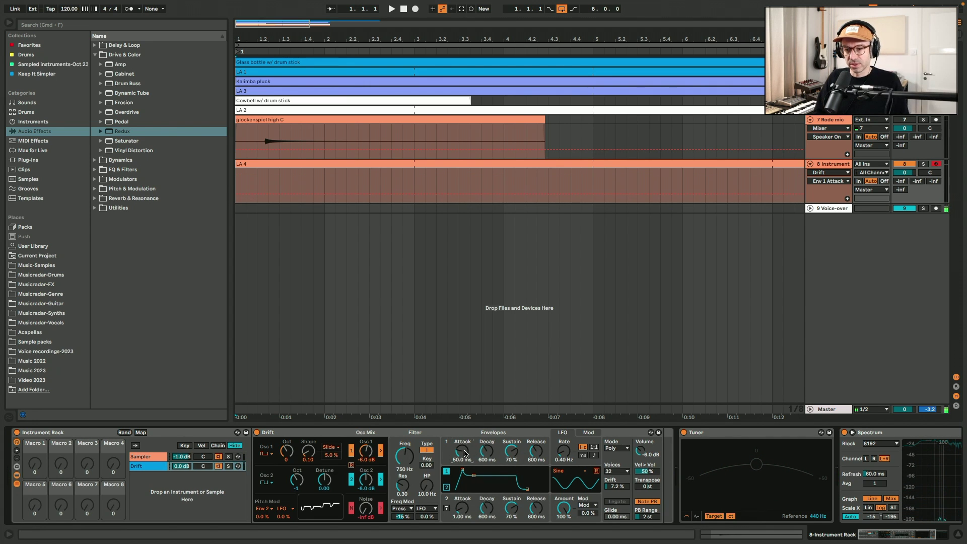
- Set Drift's envelope 1 attack to 75 ms and release to 2.00 s, auditioning Drift with the Sampler chain temporarily muted
click(219, 457)
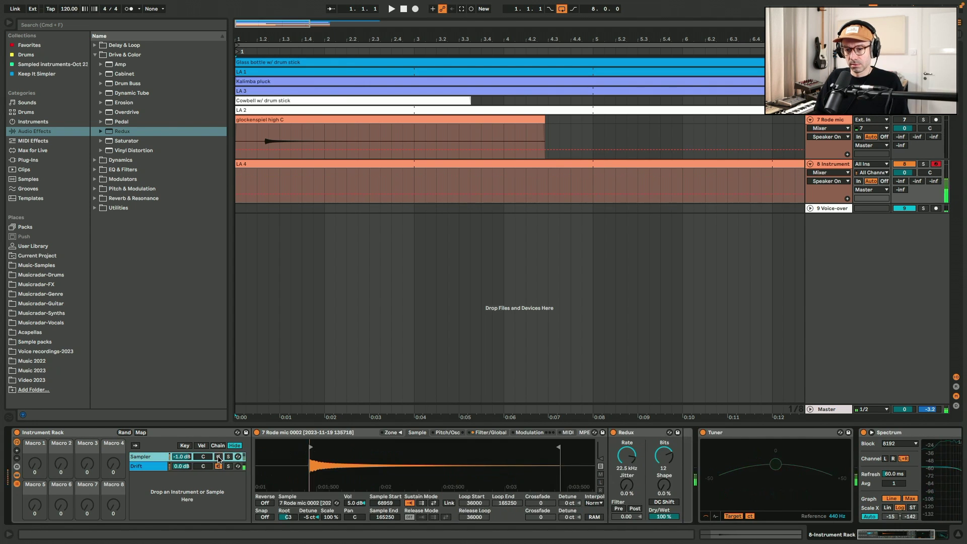
click(151, 464)
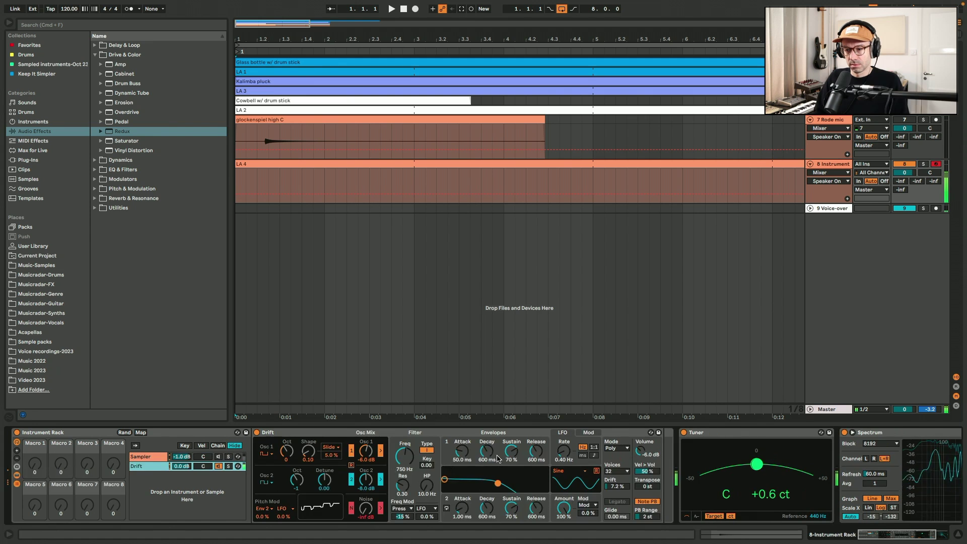
click(459, 452)
text(75)
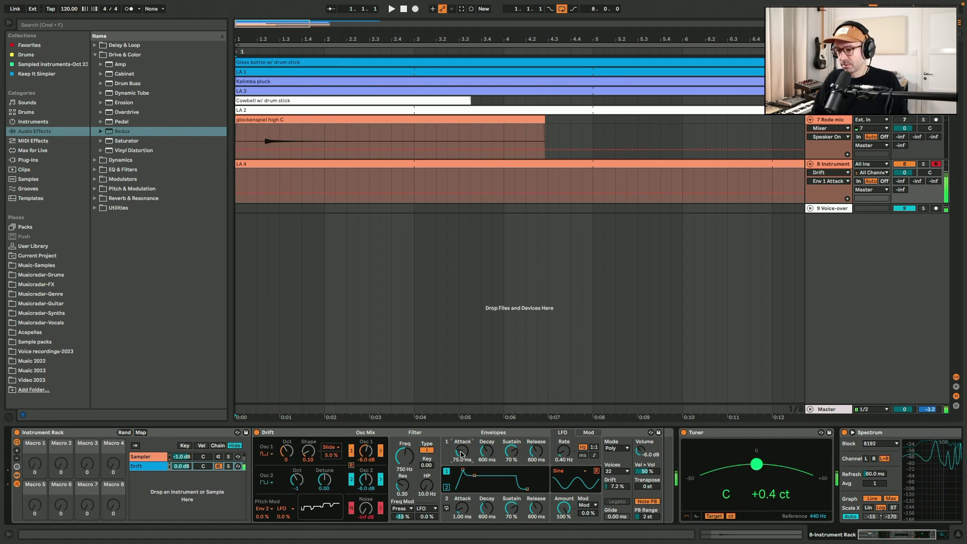
click(535, 452)
text(20)
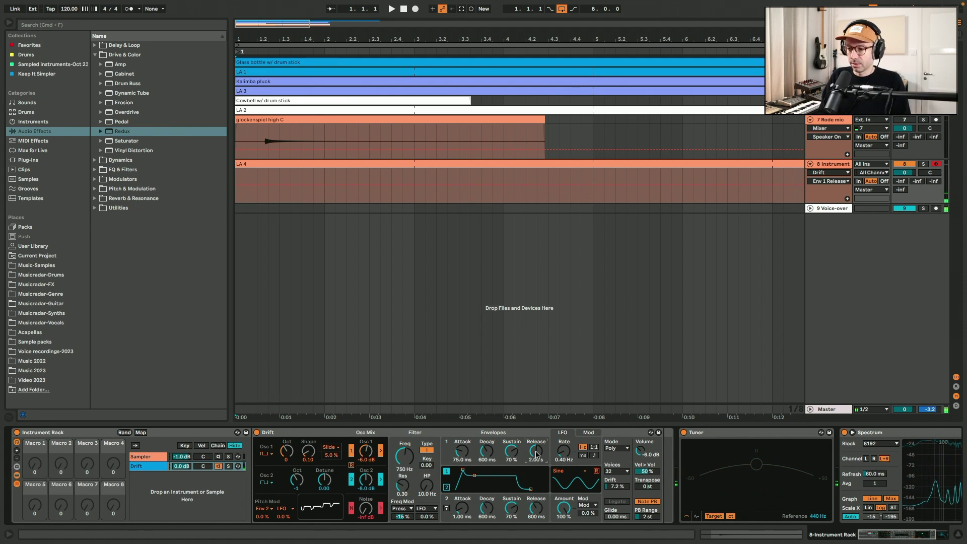
click(217, 457)
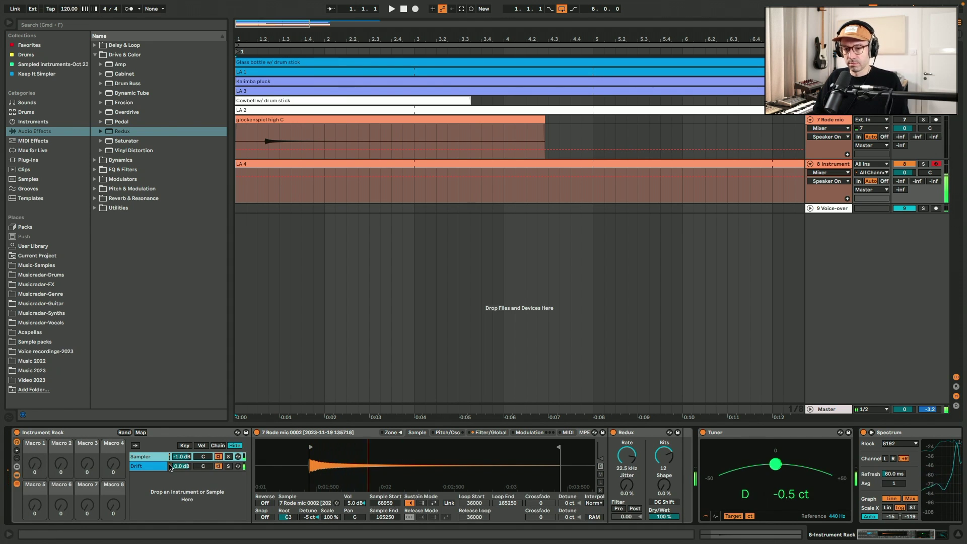
- Set Drift's envelope 1 attack to 50 ms and its filter resonance to 0.35
click(151, 466)
drag(465, 453, 466, 454)
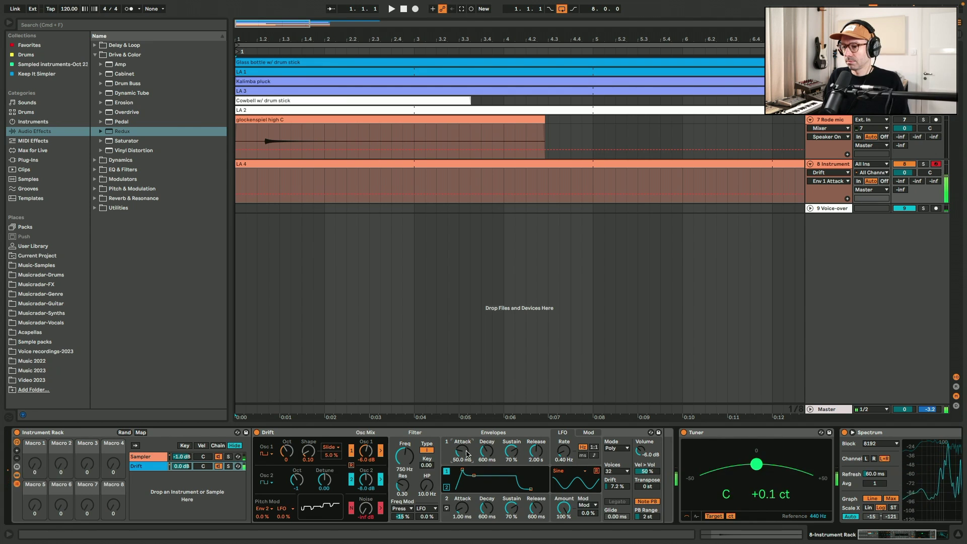
click(404, 486)
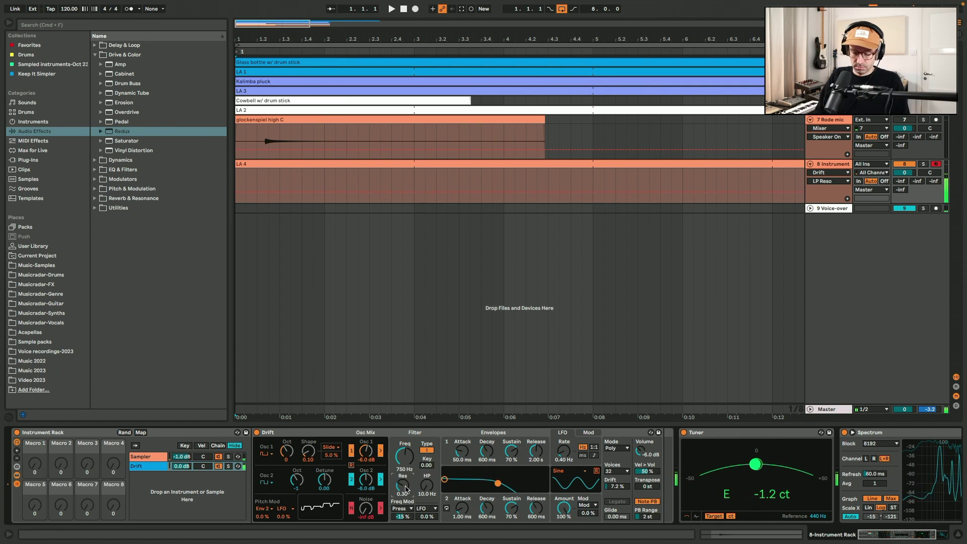
- Group the whole Instrument Rack into an outer Instrument Rack and show the outer rack's macro controls
click(77, 434)
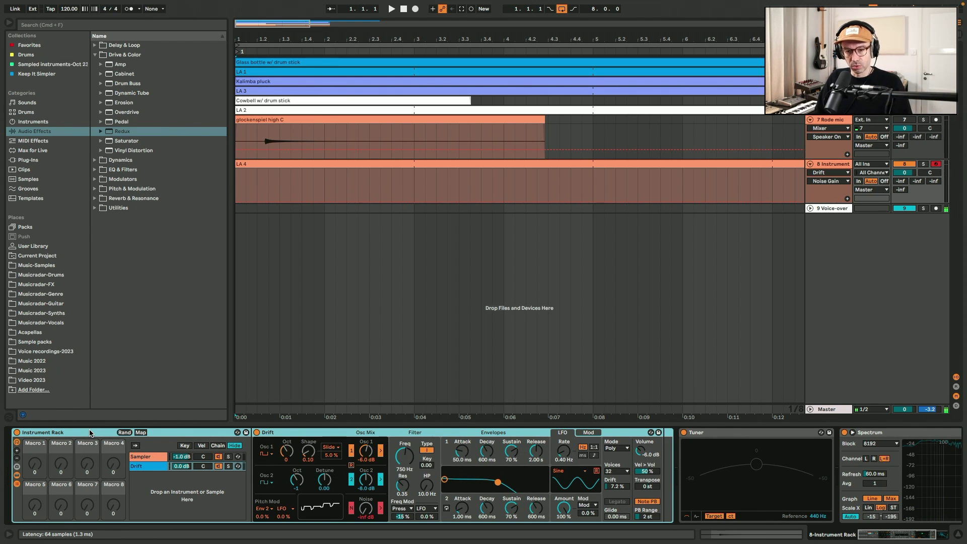
key(super+g)
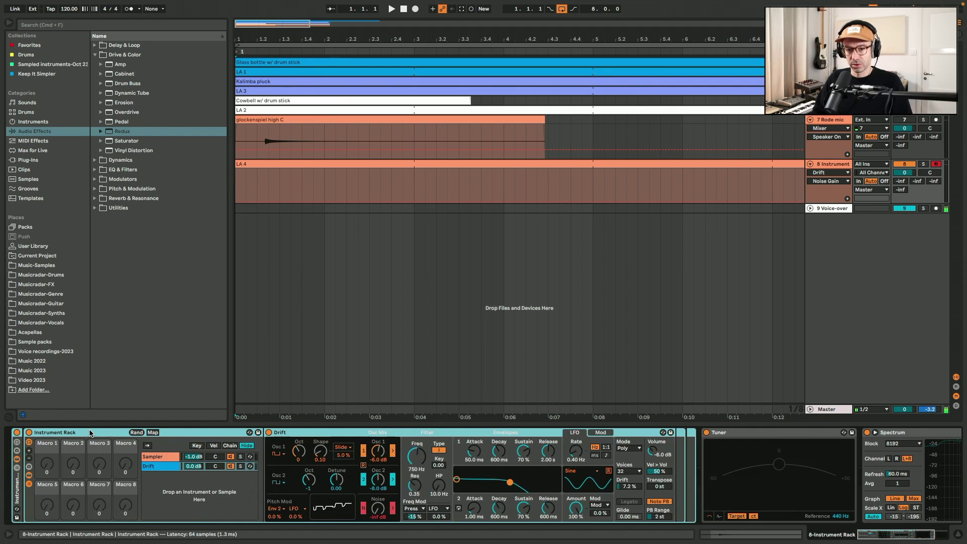
click(17, 450)
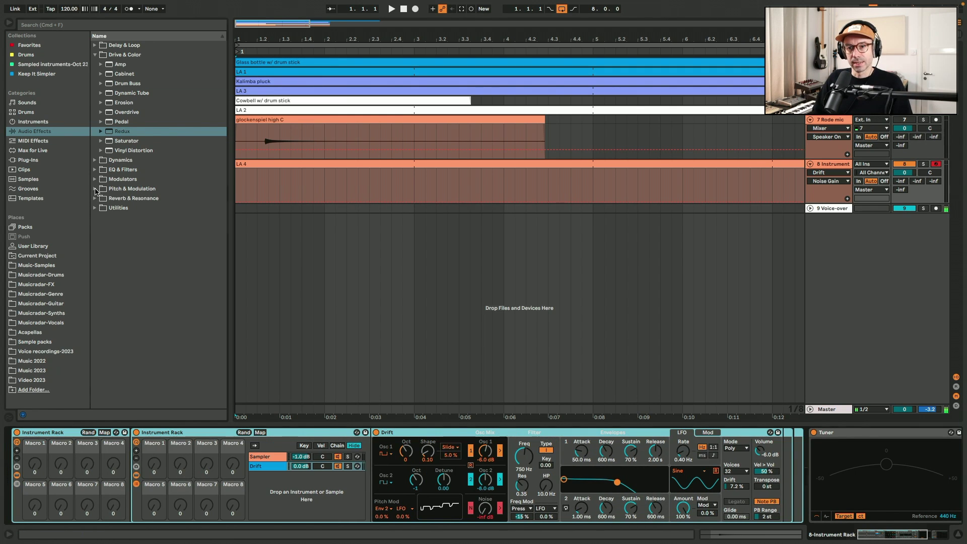
- Add a Chorus-Ensemble from the Pitch & Modulation audio effects after the inner rack and set its feedback to 20%
click(95, 190)
drag(129, 113, 789, 456)
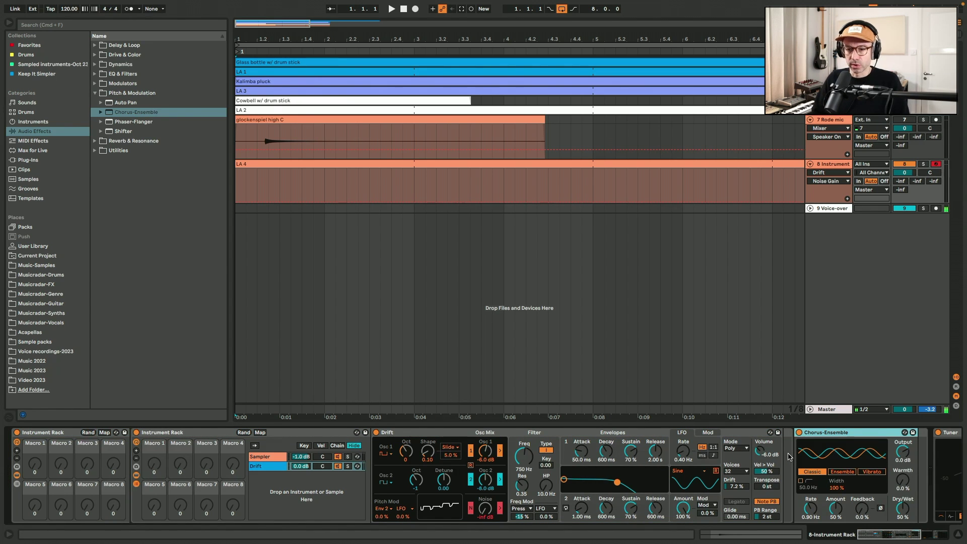
drag(861, 516, 862, 513)
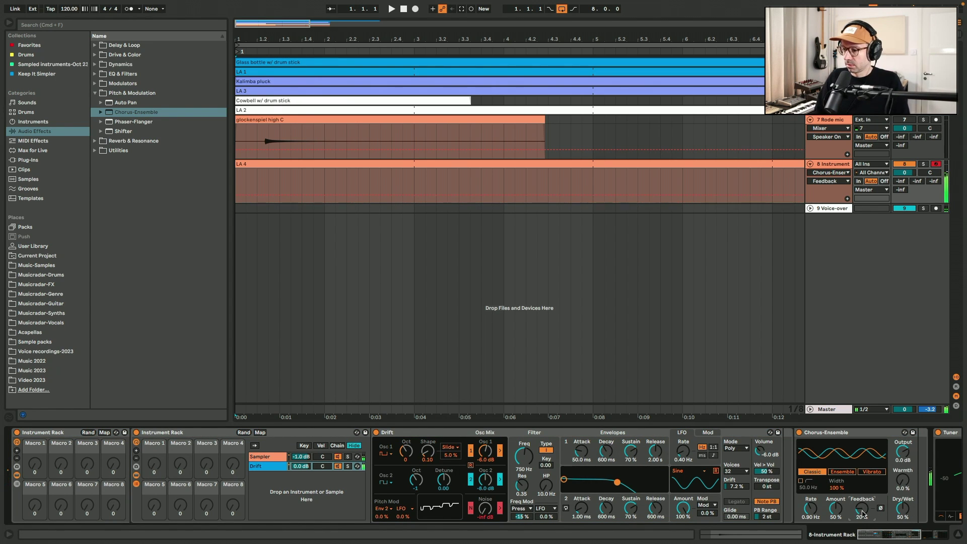
click(59, 433)
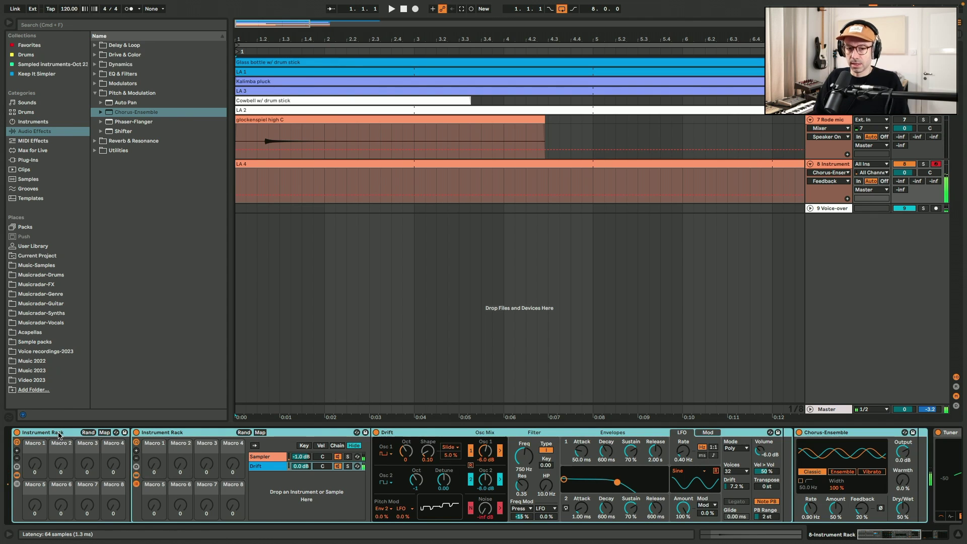